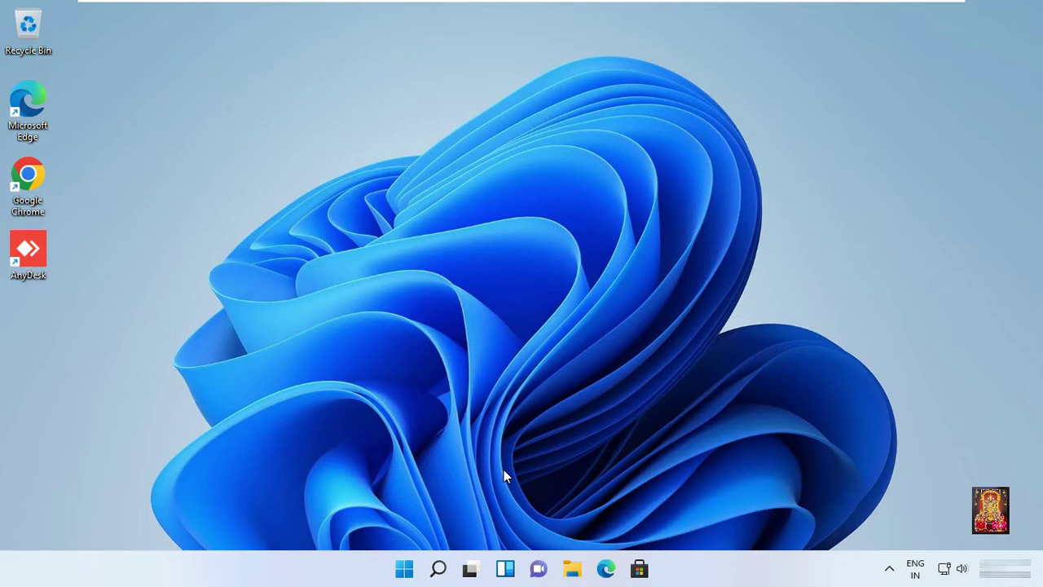
Search the Start menu for cmd and launch Command Prompt as administrator, approving the UAC prompt.
click(405, 569)
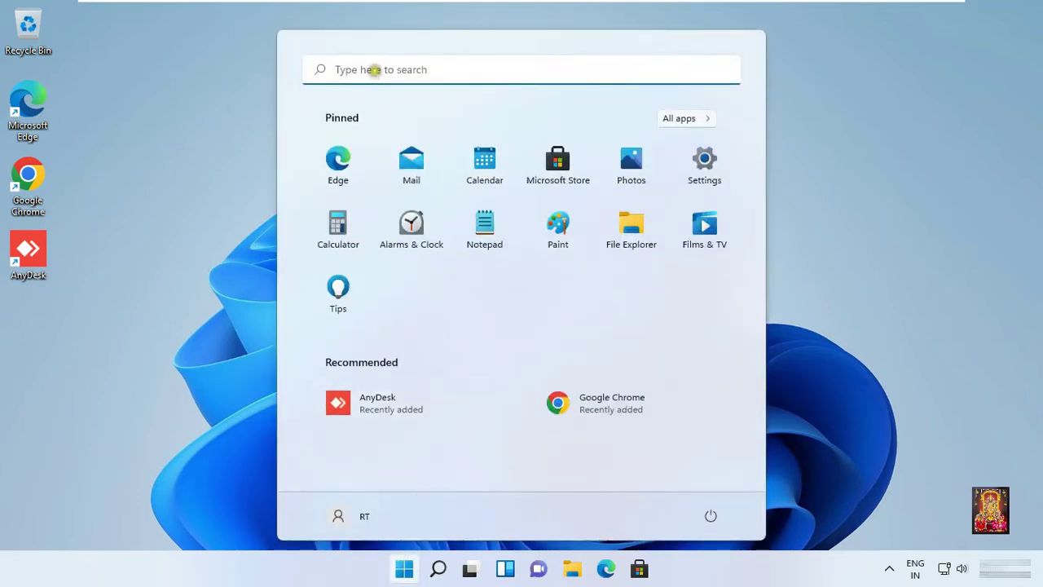
click(373, 69)
text(cmd)
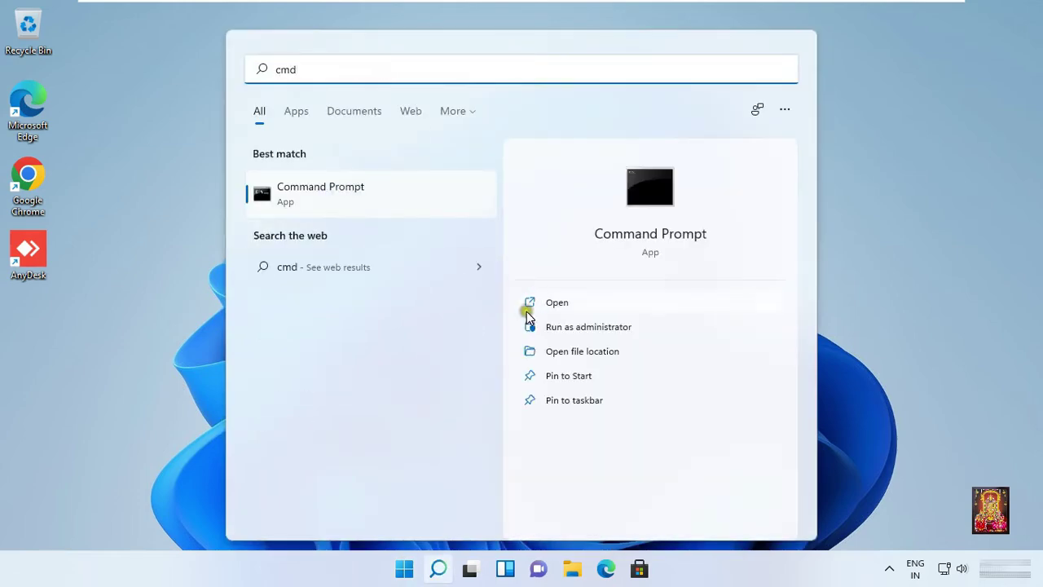
click(573, 325)
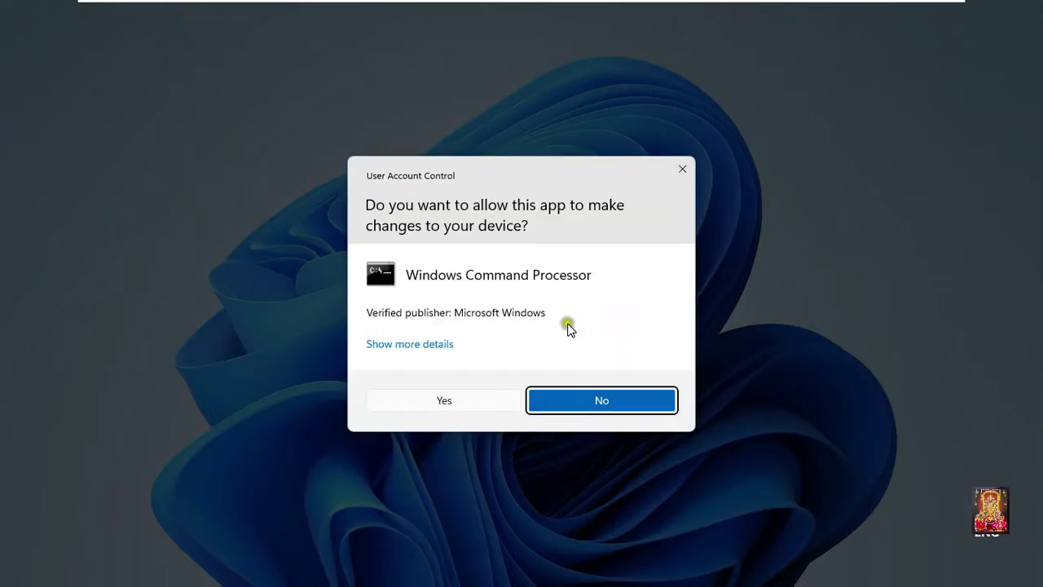
click(445, 396)
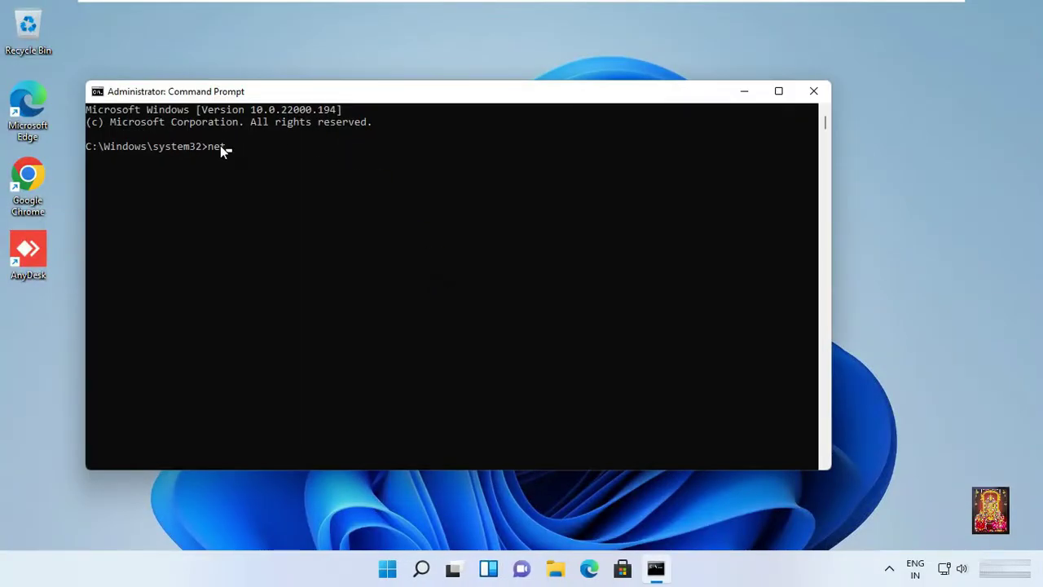
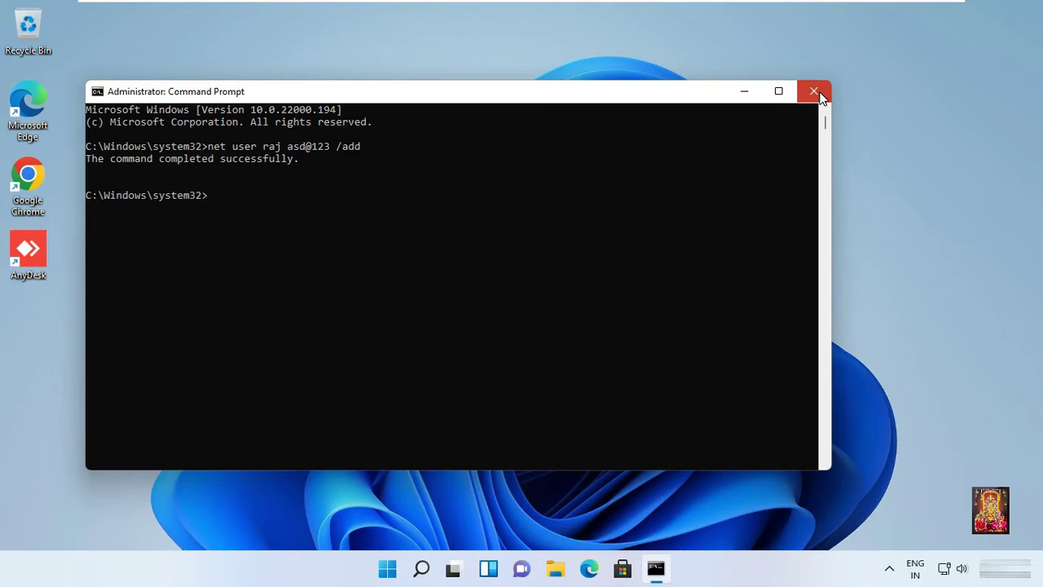
Close Command Prompt and launch File Explorer from the taskbar.
click(820, 93)
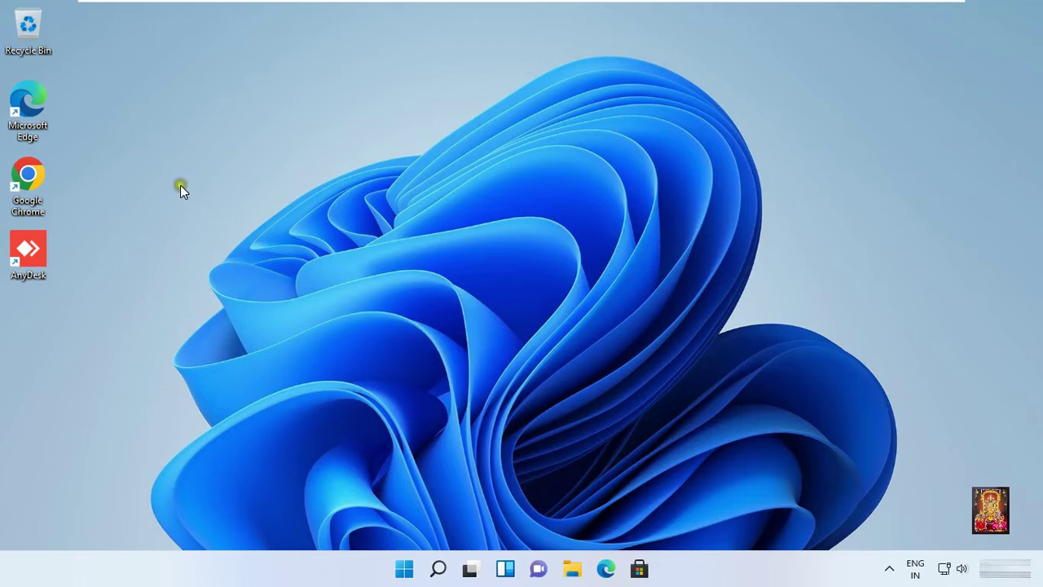
click(572, 568)
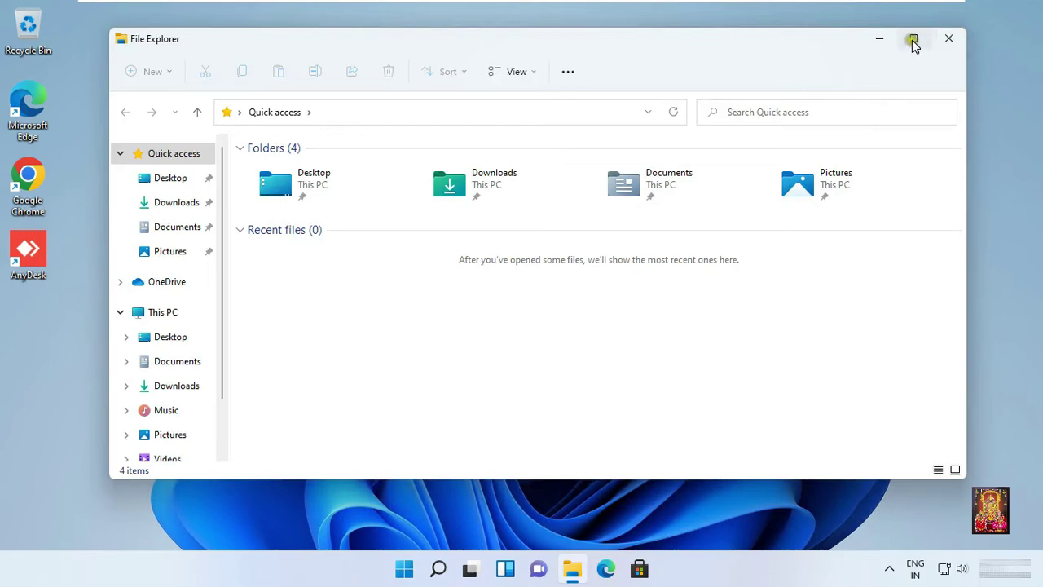
Maximize File Explorer and open the Properties of Local Disk (C:) from This PC.
click(914, 39)
click(58, 281)
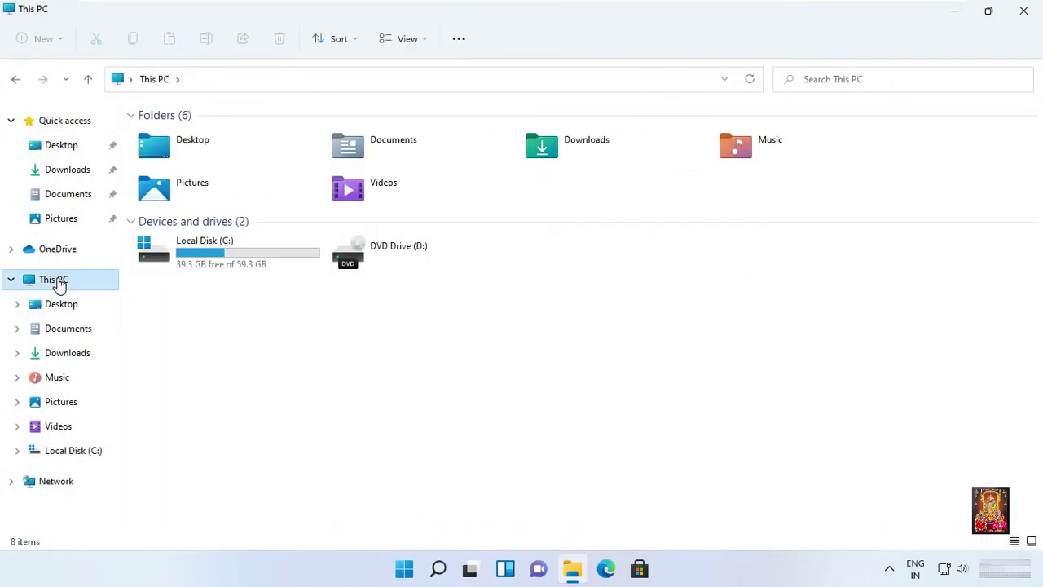
click(172, 259)
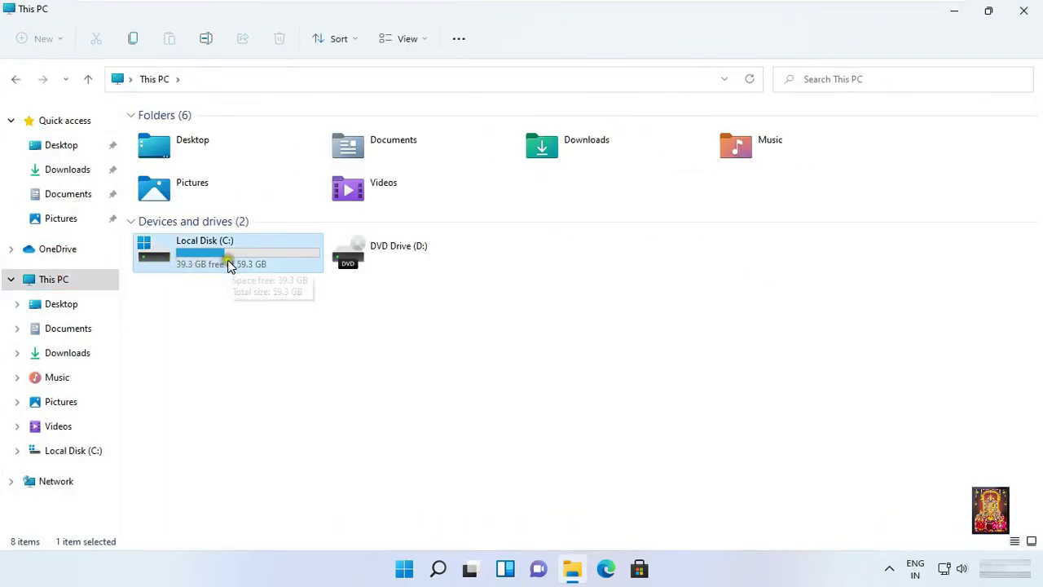
right_click(218, 266)
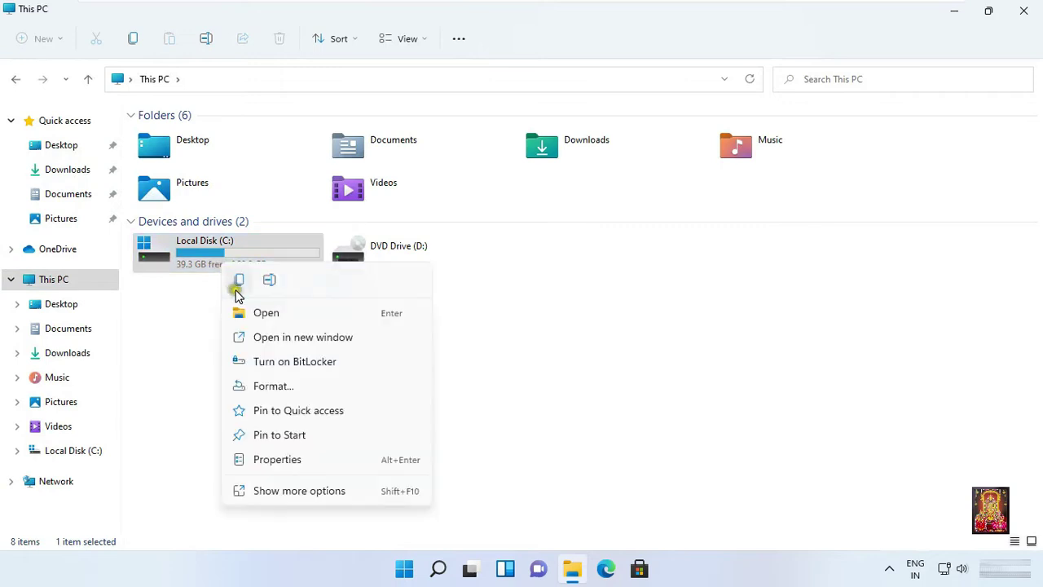
click(282, 458)
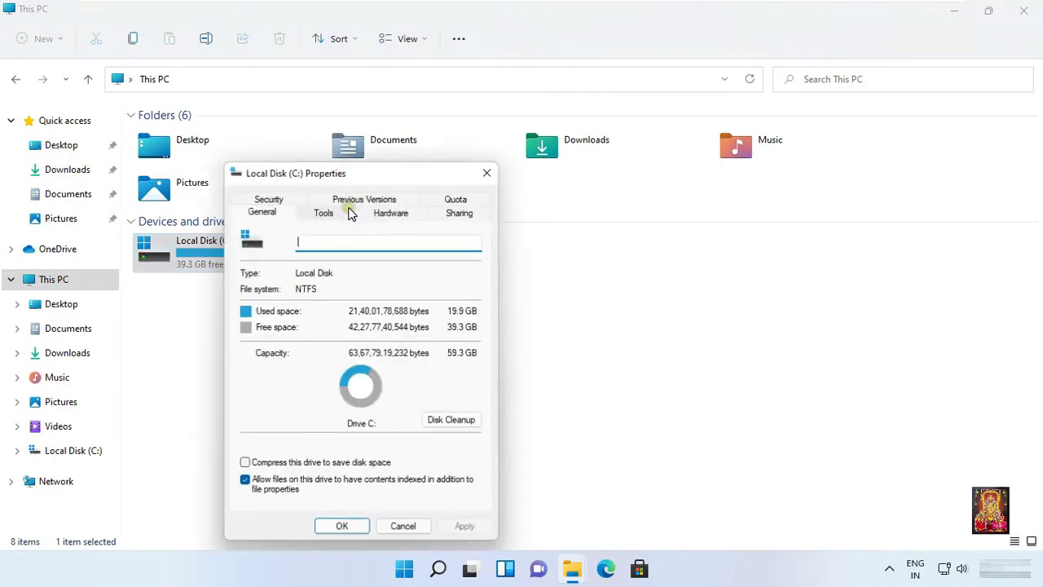
drag(360, 177, 399, 147)
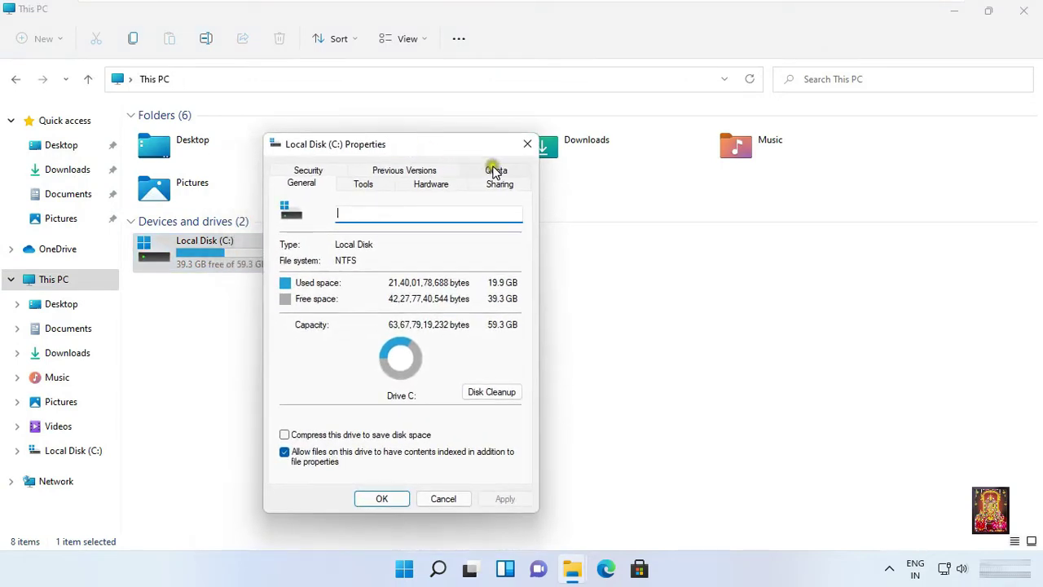
Enable quotas on C:, deny space over the limit, log both limit events, and open Quota Entries.
click(493, 171)
click(324, 258)
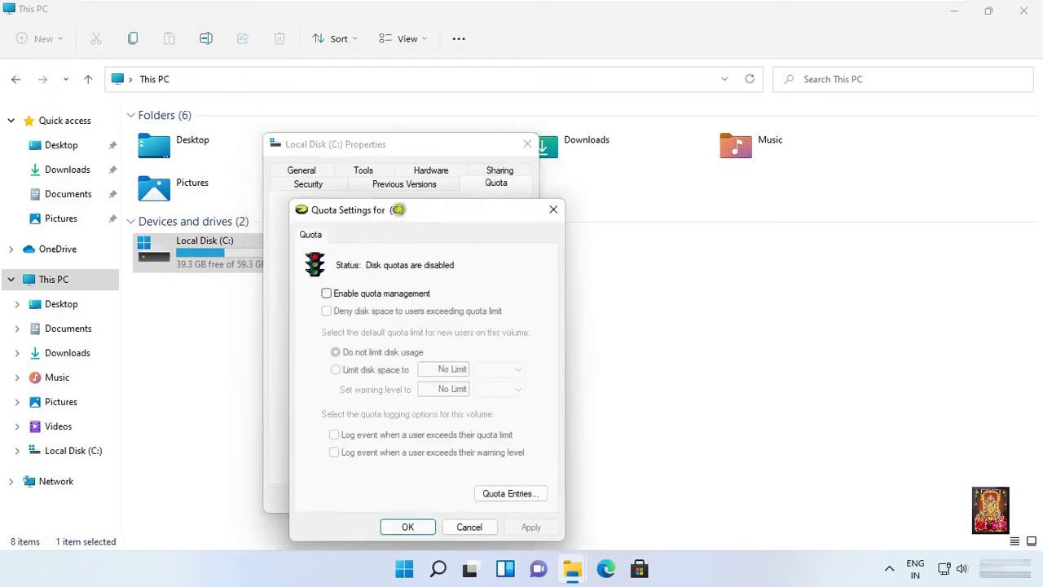
drag(397, 210, 403, 180)
click(332, 264)
click(332, 282)
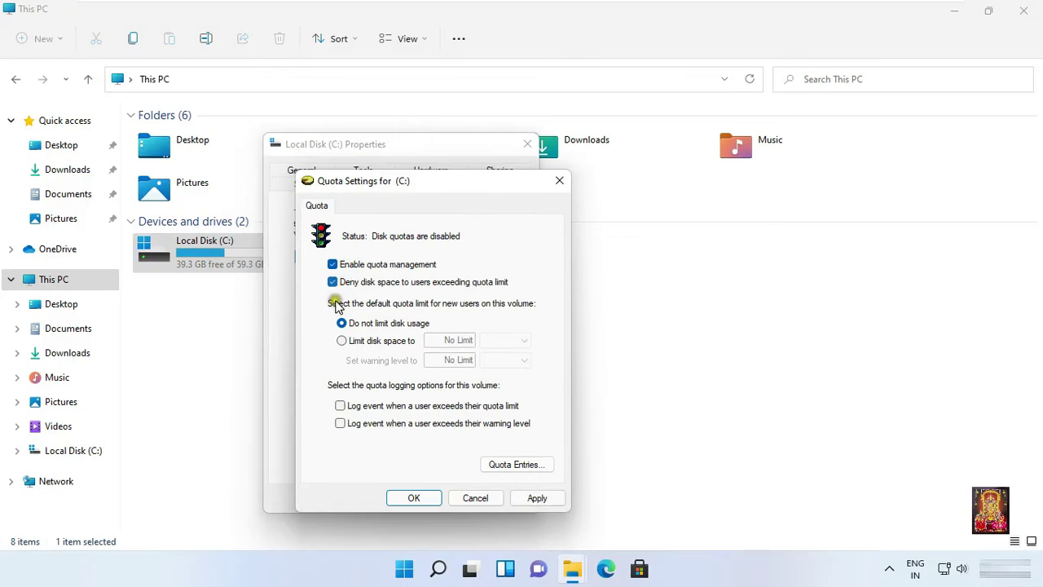
click(340, 405)
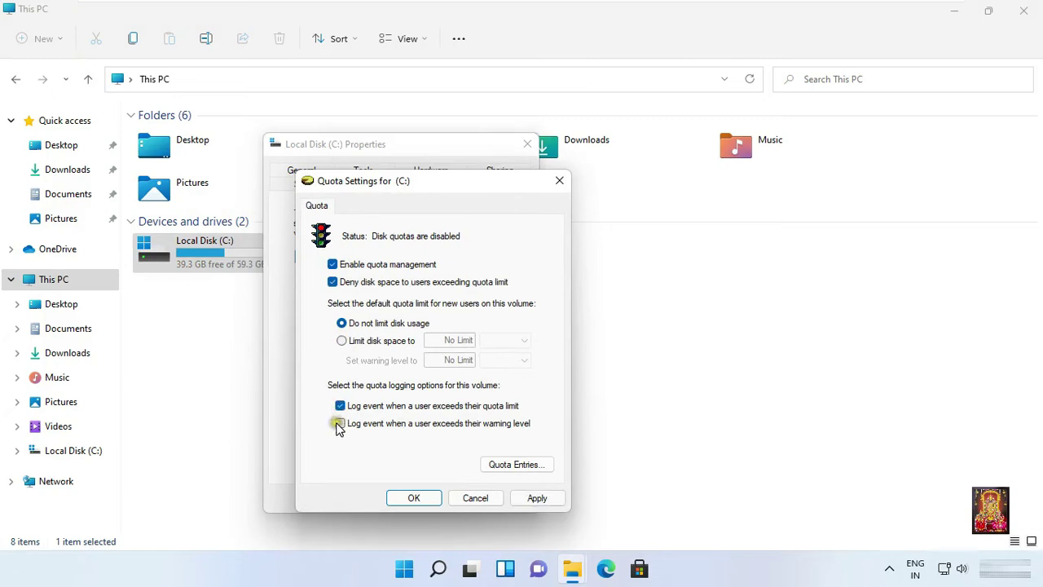
click(340, 423)
click(517, 467)
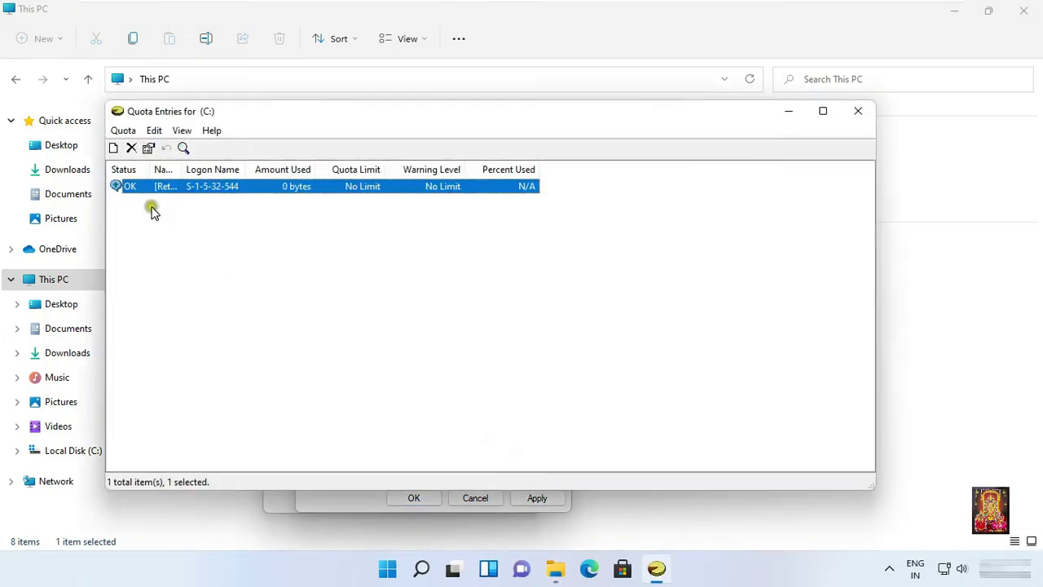
Start a new quota entry and select the user raj.
click(123, 132)
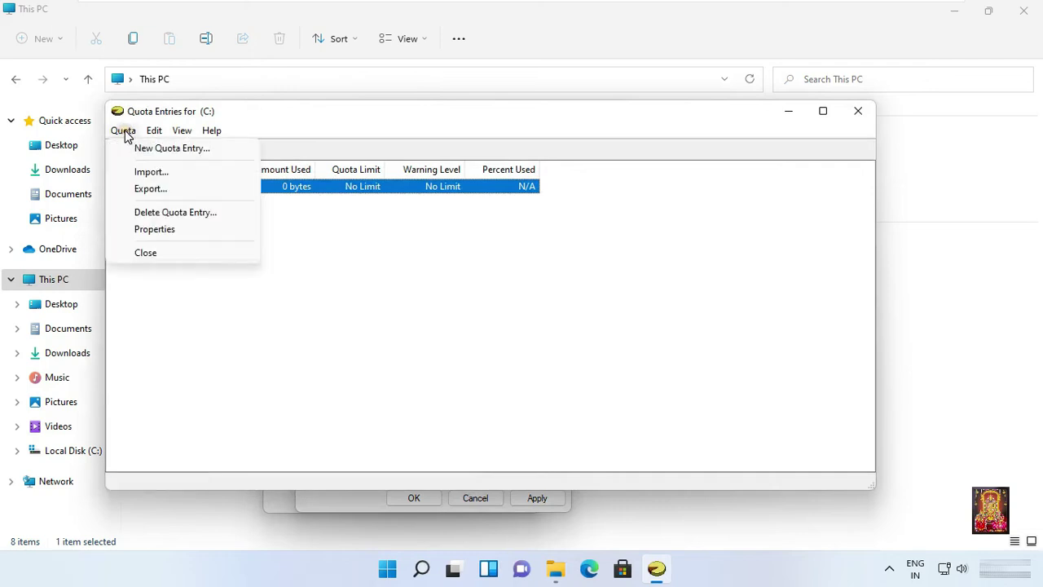
click(135, 150)
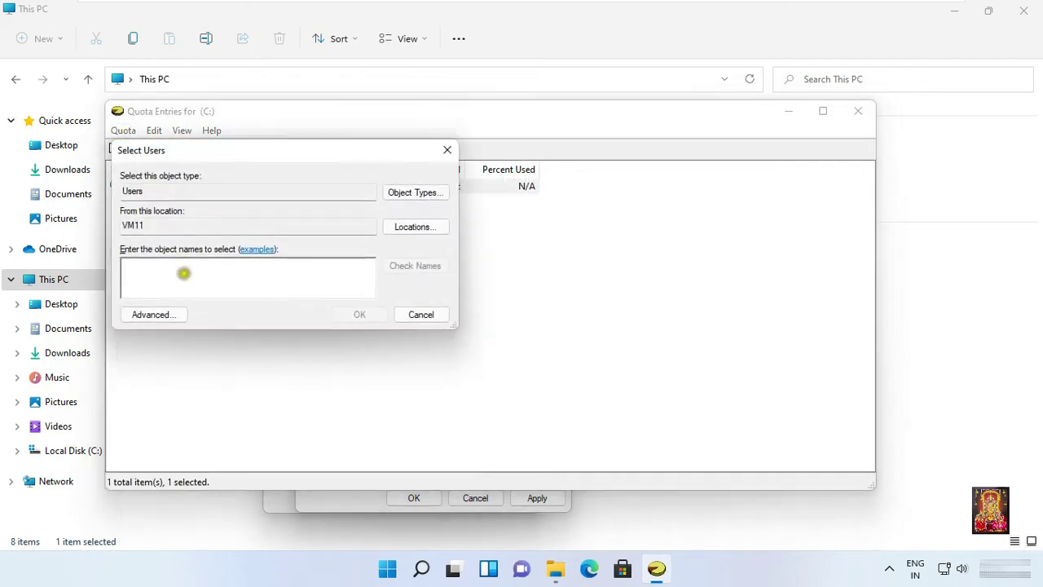
text(ra)
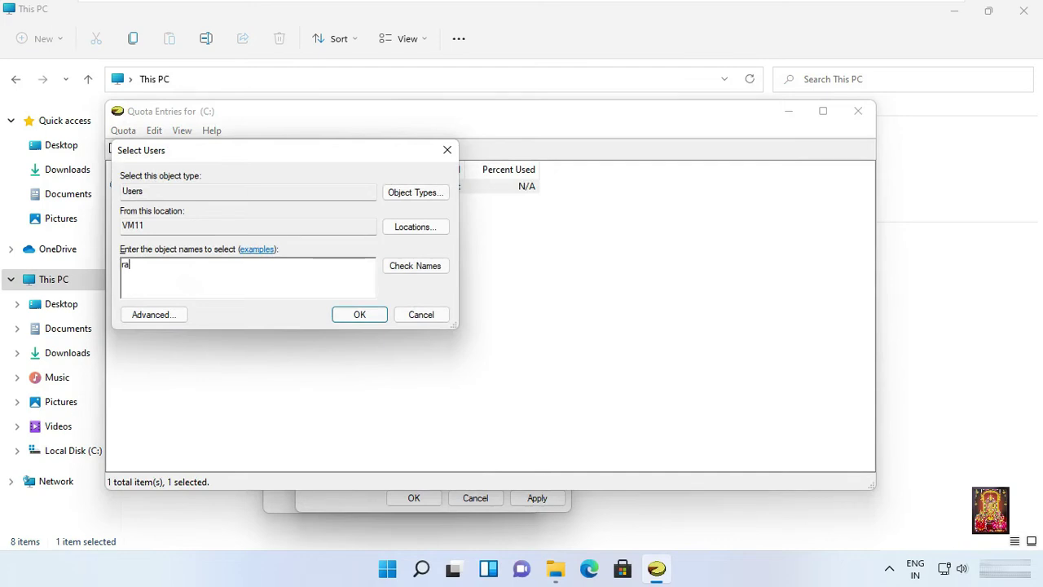
text(j)
click(399, 266)
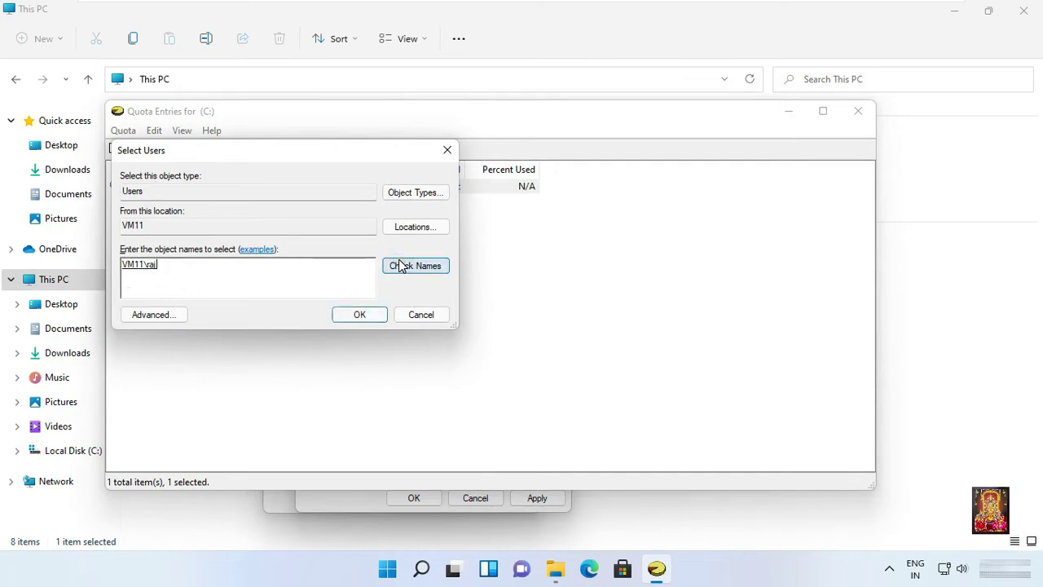
click(341, 315)
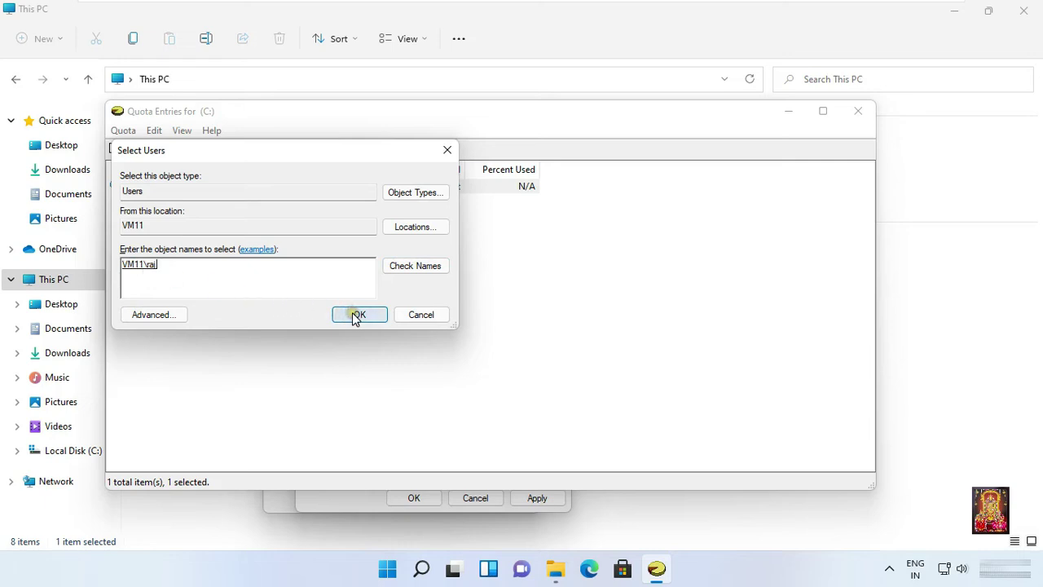
Limit raj's disk space to 5 GB with a 4 GB warning level.
click(165, 253)
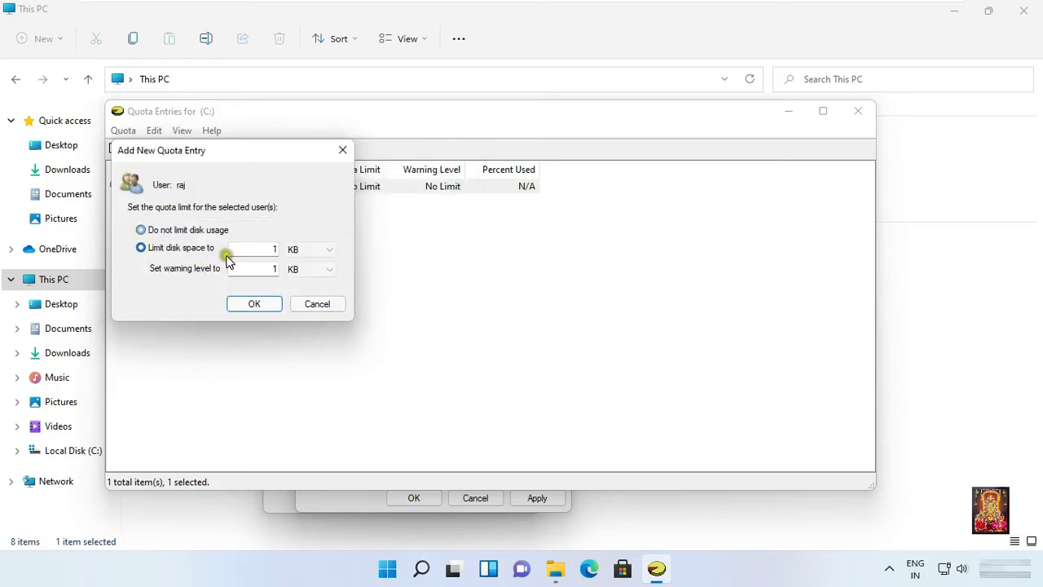
double_click(276, 248)
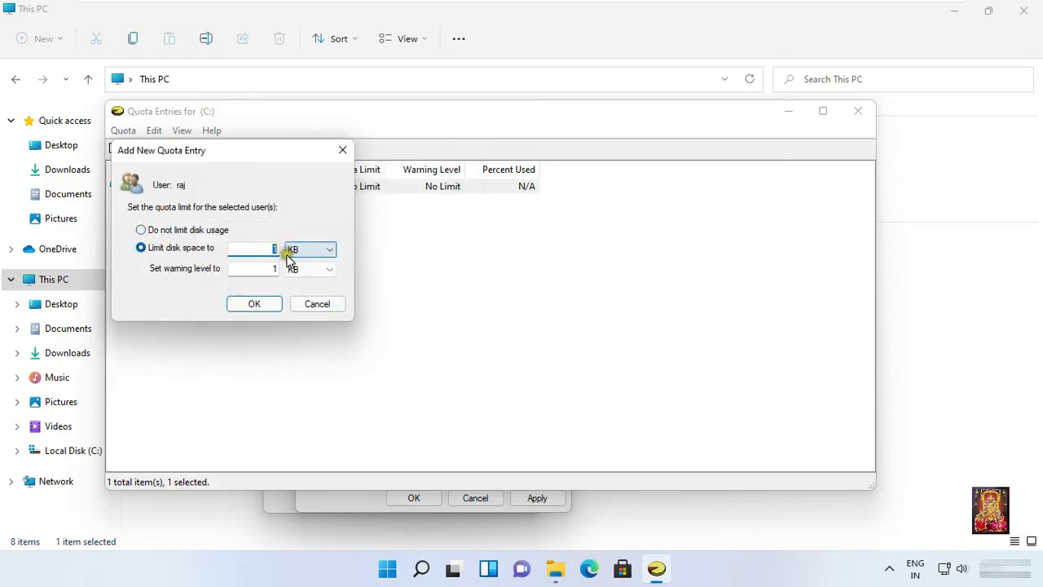
text(5)
click(315, 252)
click(300, 284)
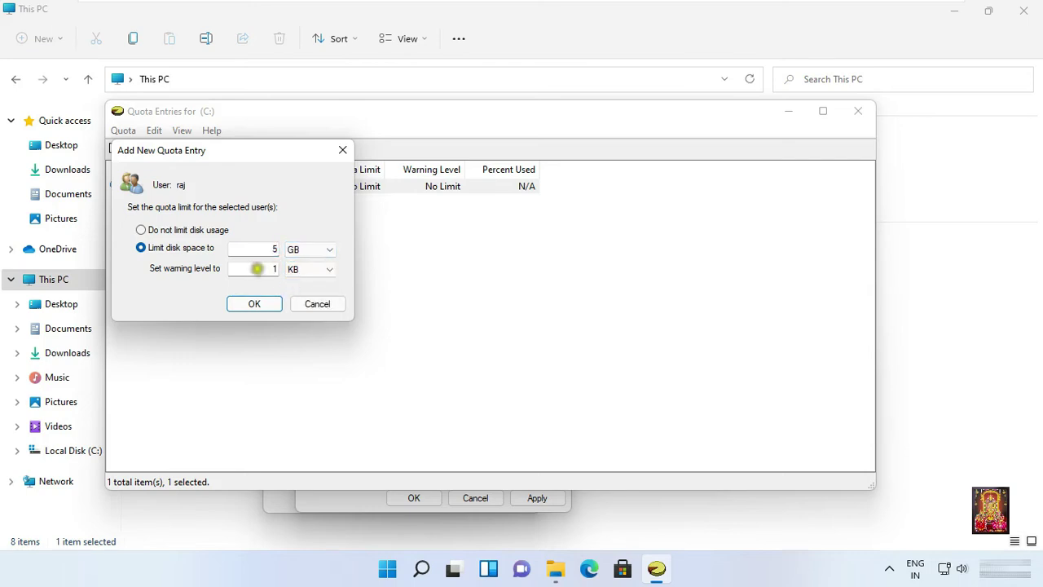
double_click(276, 268)
text(4)
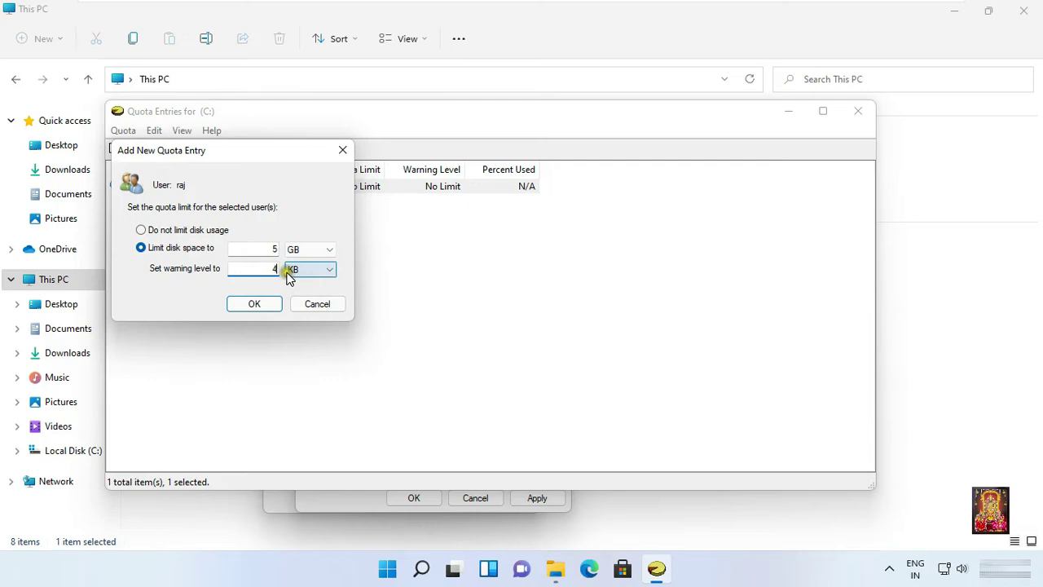
click(309, 269)
click(295, 303)
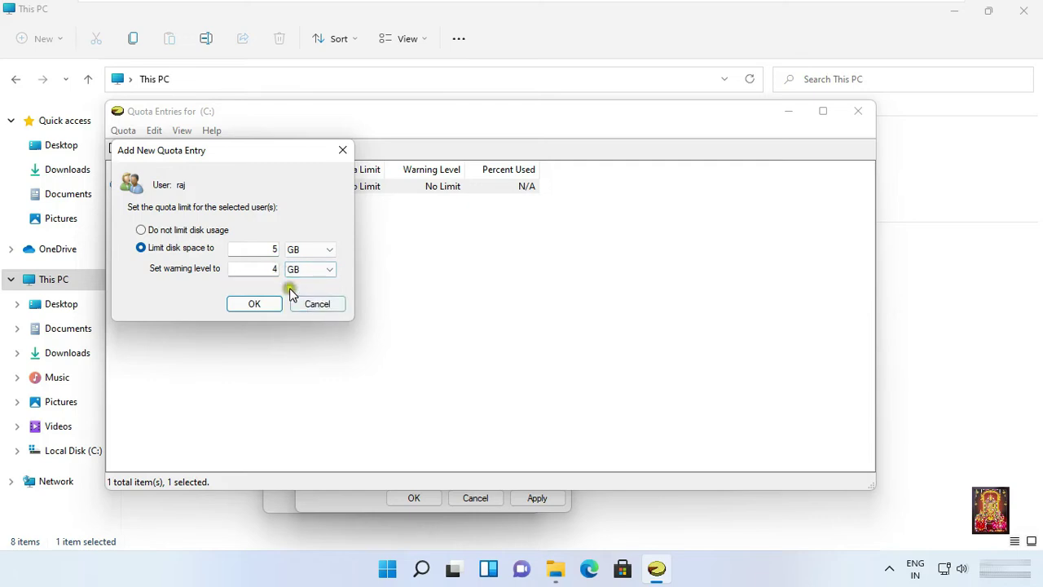
click(256, 304)
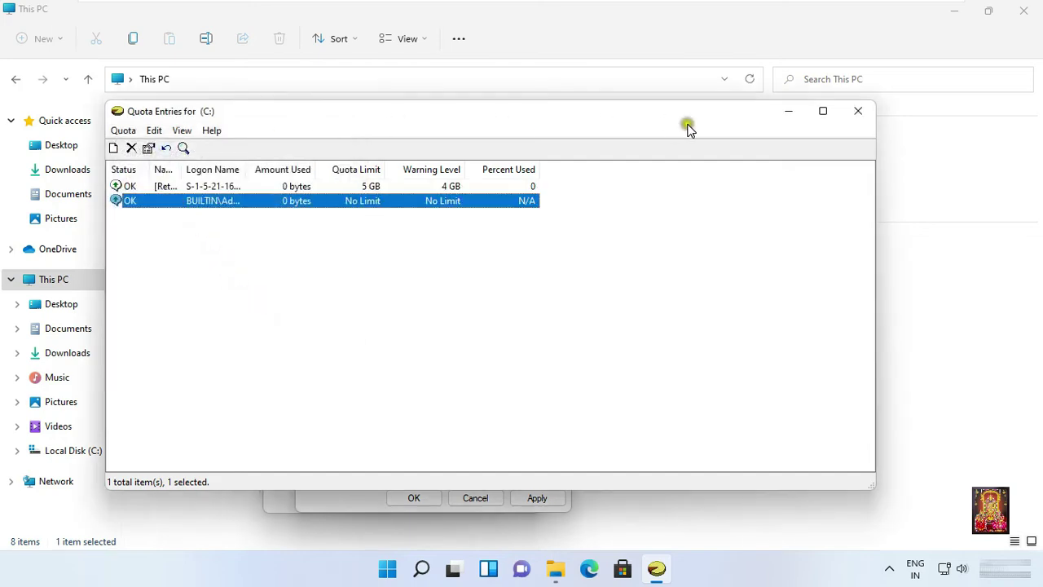
Close Quota Entries, apply and confirm the quota settings, and close the drive properties and This PC.
click(856, 114)
click(527, 498)
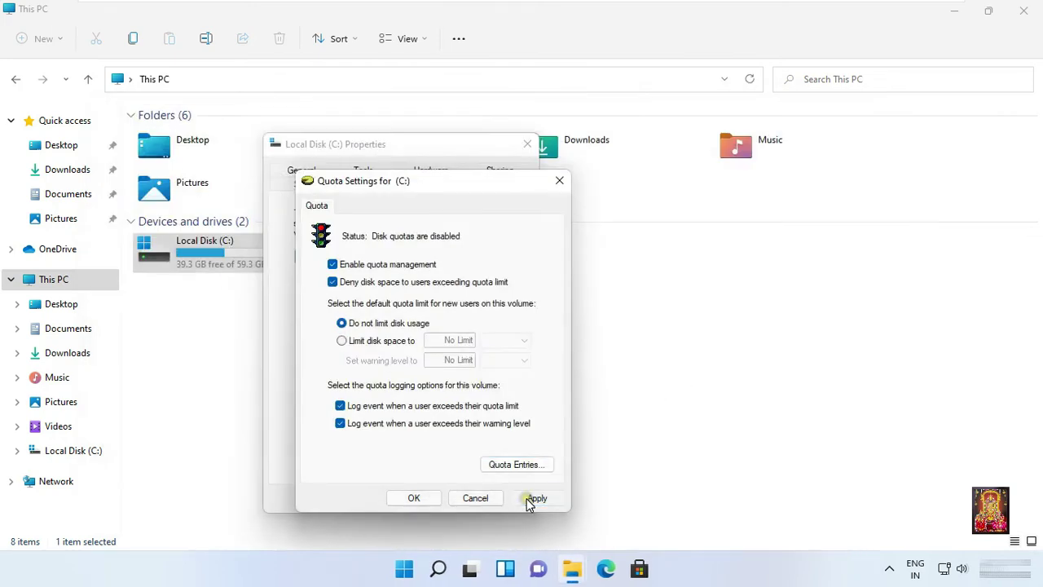
click(583, 354)
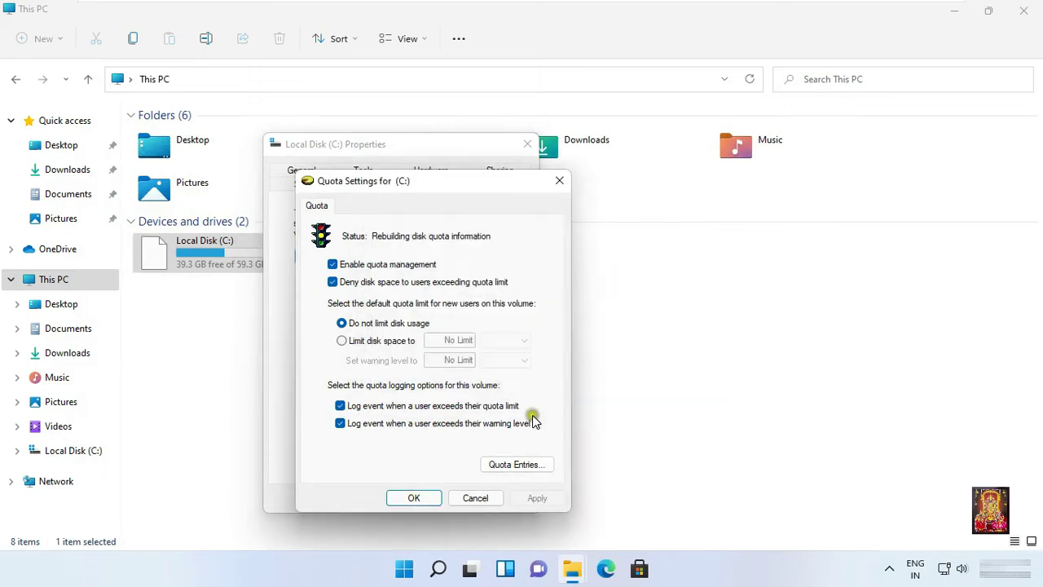
click(423, 498)
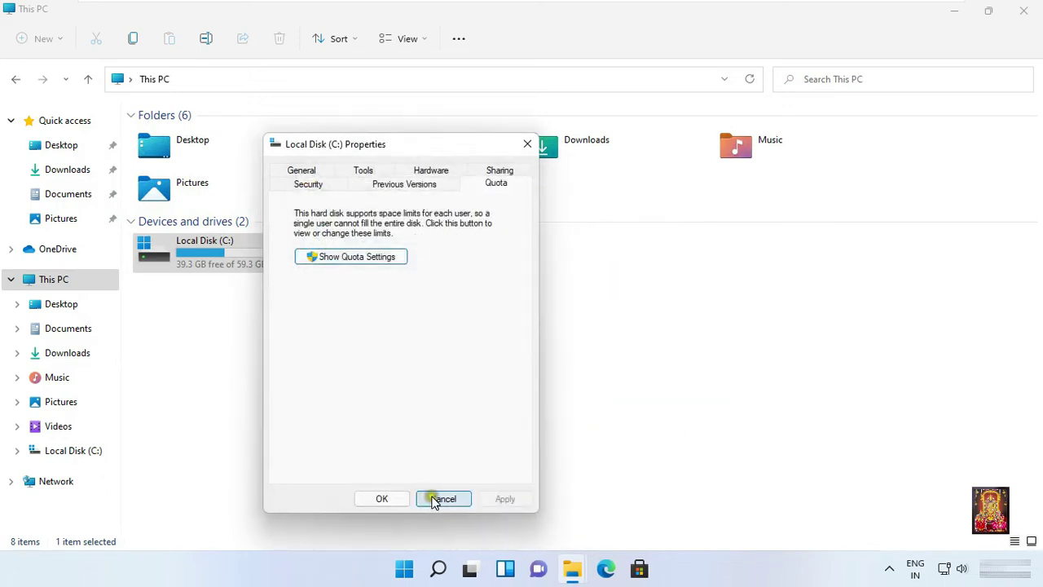
click(387, 499)
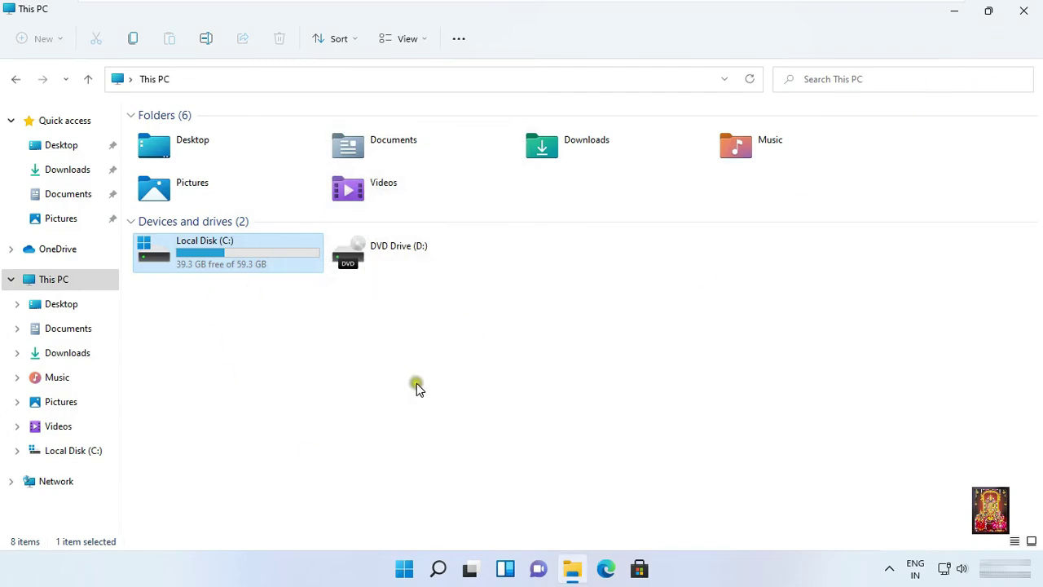
click(1025, 12)
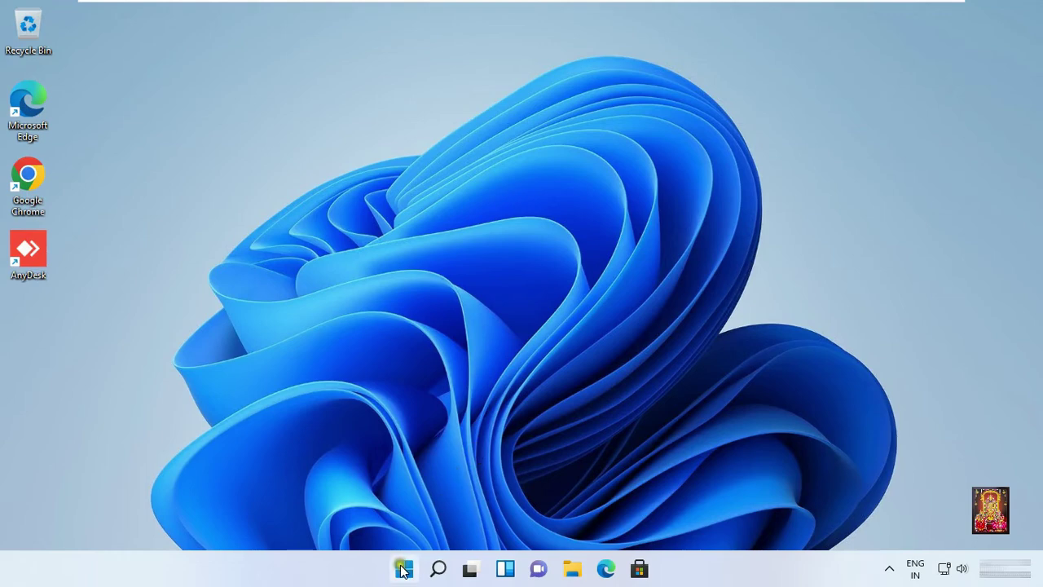
Sign out of the current account from the Start button's context menu.
right_click(402, 566)
mouse_move(418, 505)
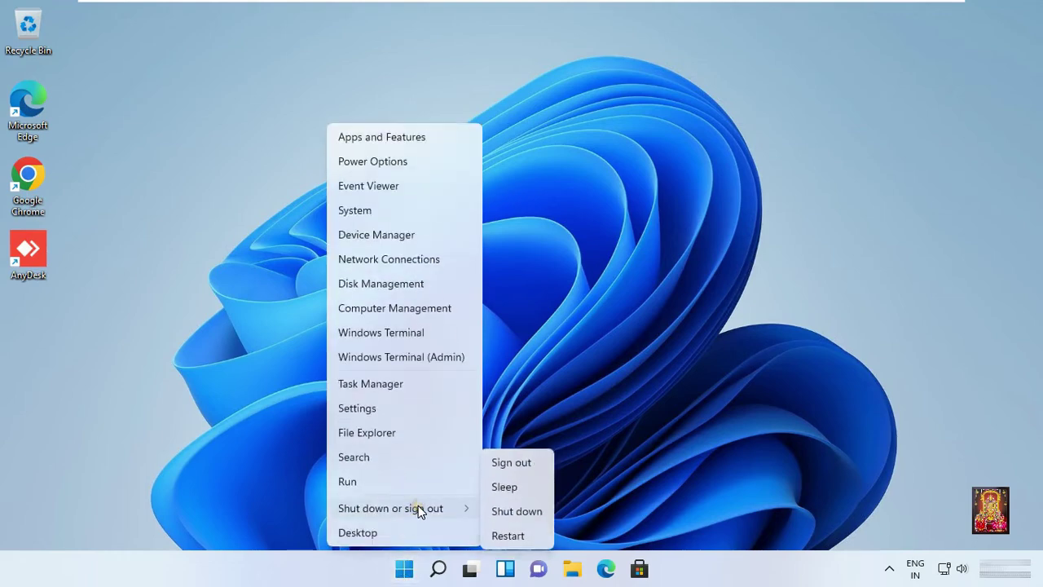
click(530, 463)
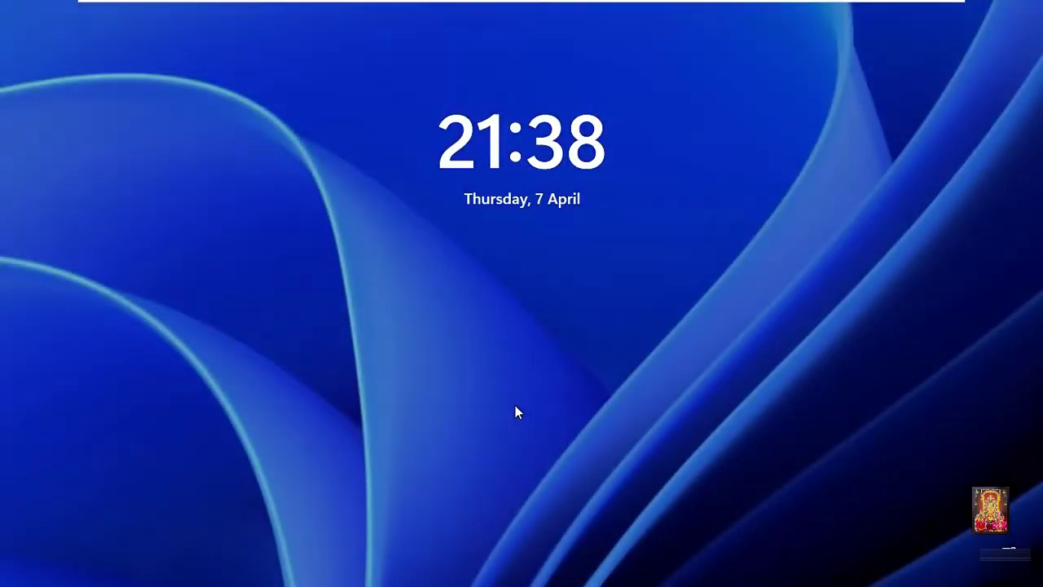
Sign in as raj with the account password.
click(554, 319)
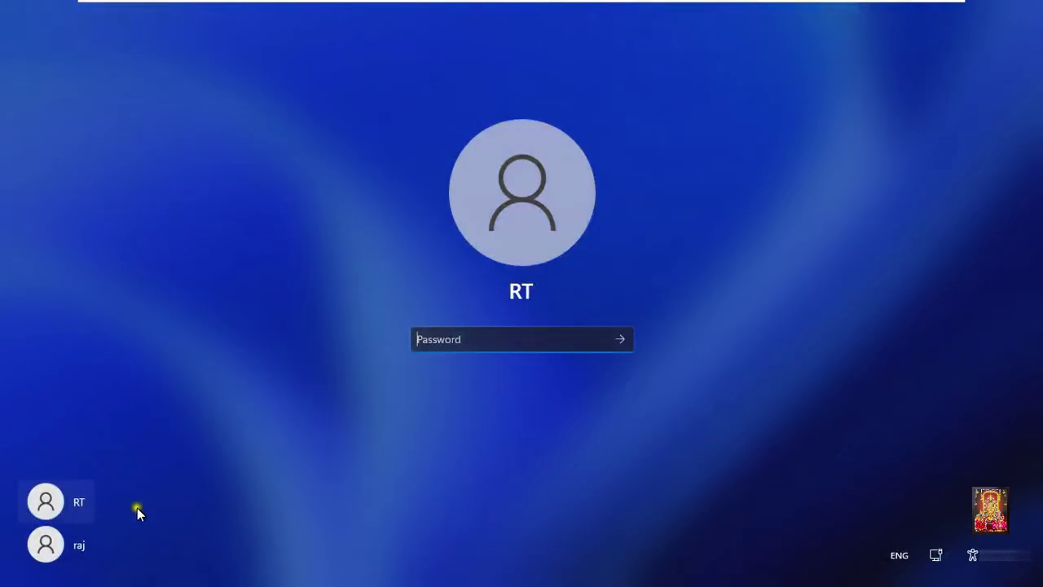
click(71, 548)
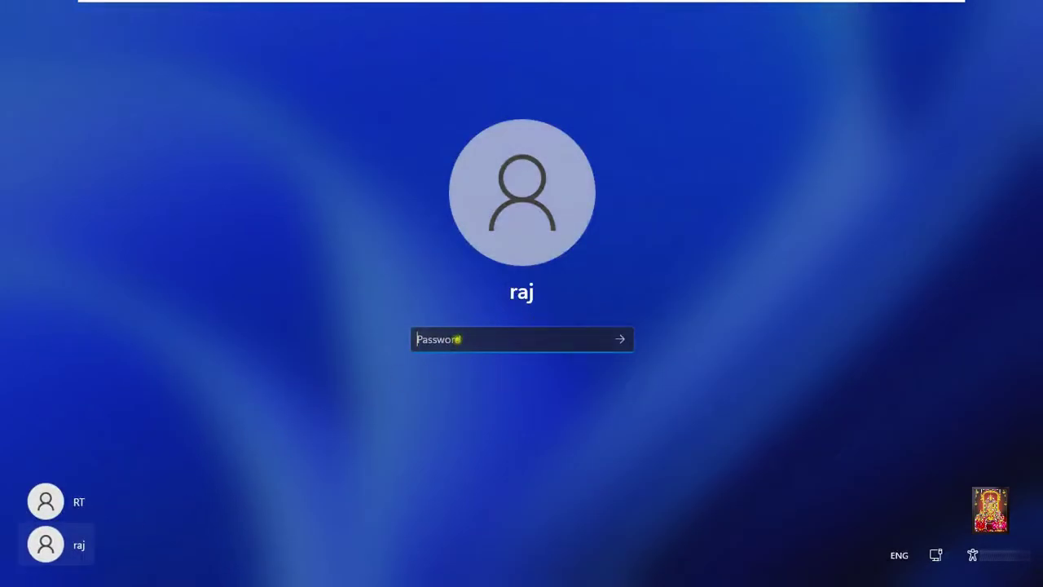
text(•••••••)
key(Return)
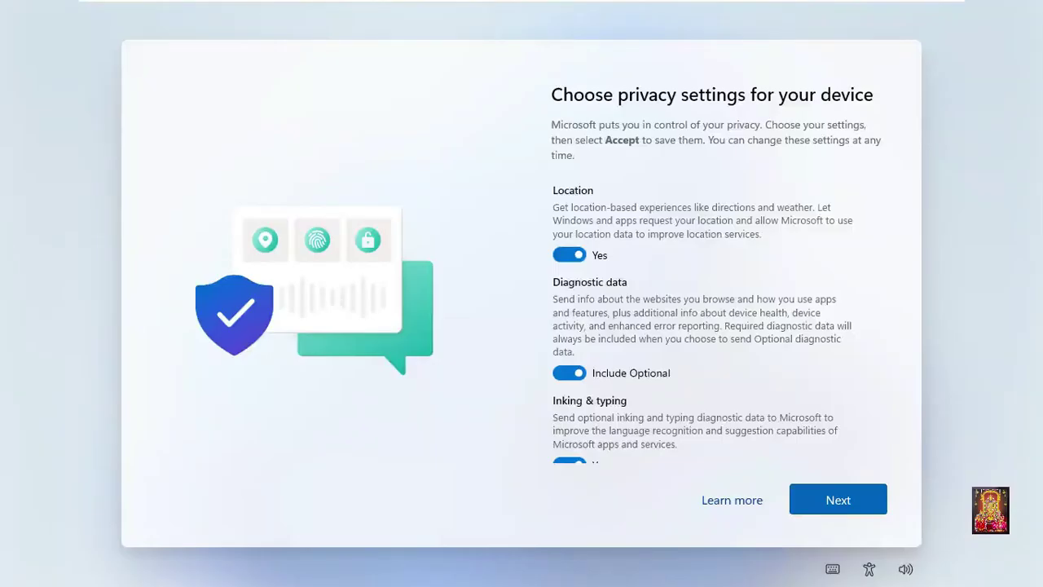
Scroll to the bottom of the privacy settings page and accept them.
drag(884, 292, 885, 423)
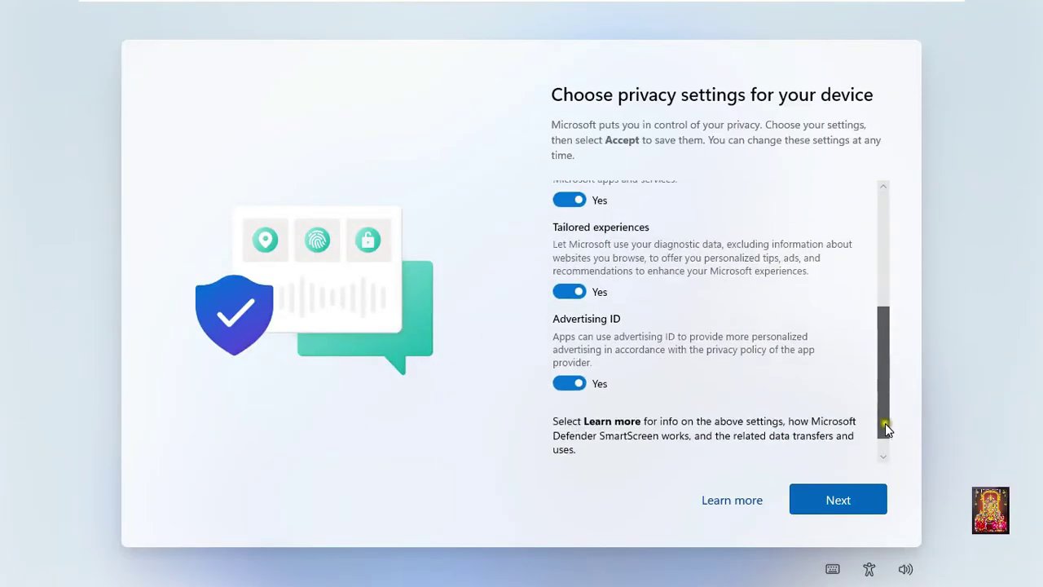
click(826, 501)
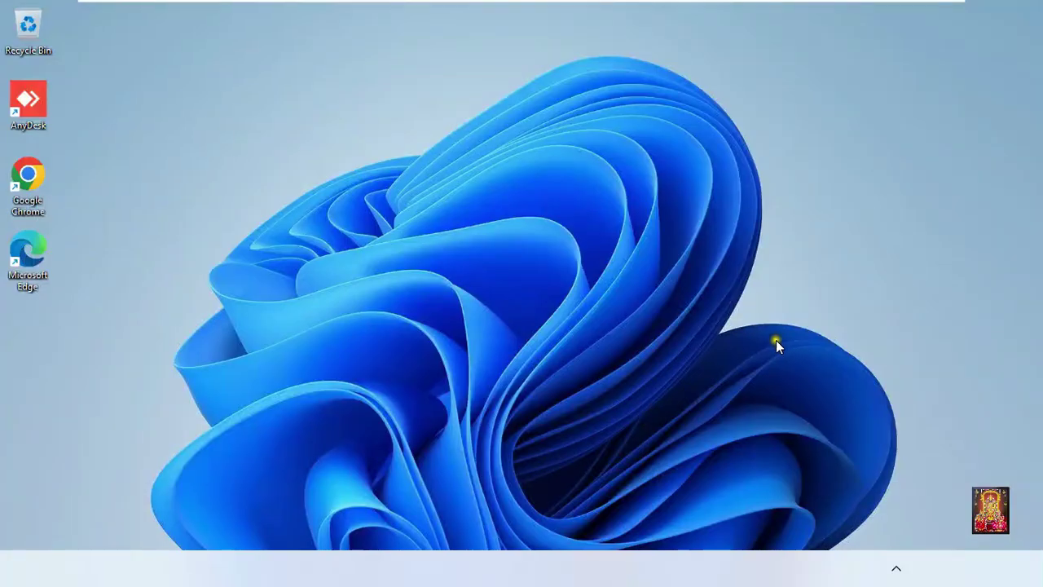
Open This PC with Win+E and check Local Disk (C:) shows 4.89 GB free of 5.00 GB.
key(super)
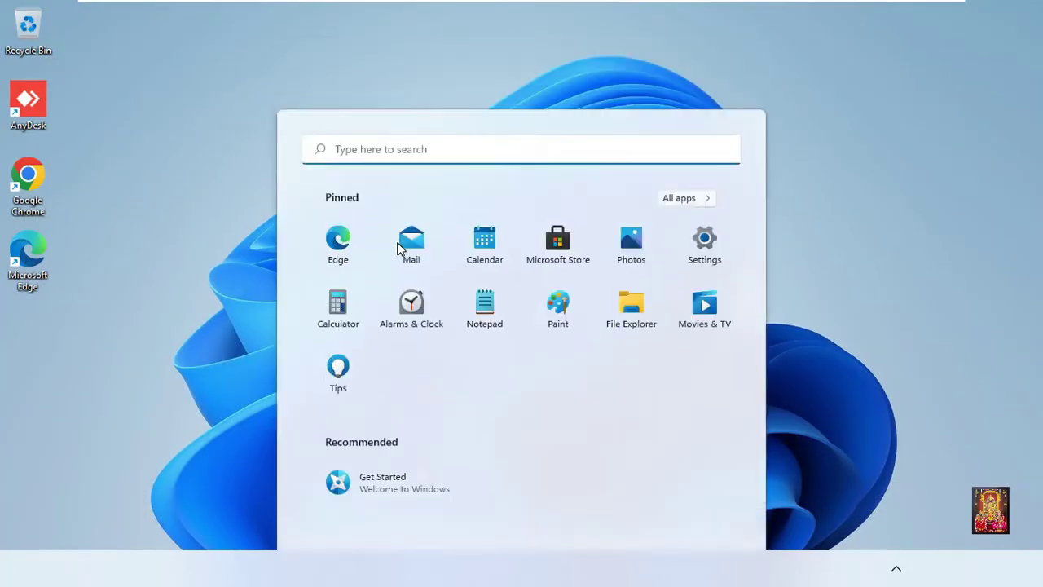
key(super)
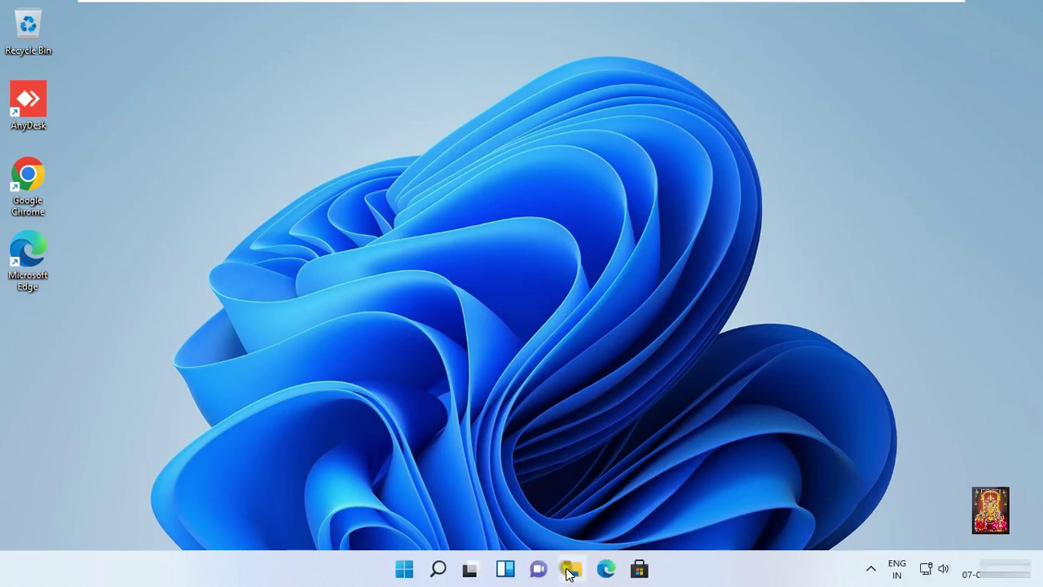
key(super+e)
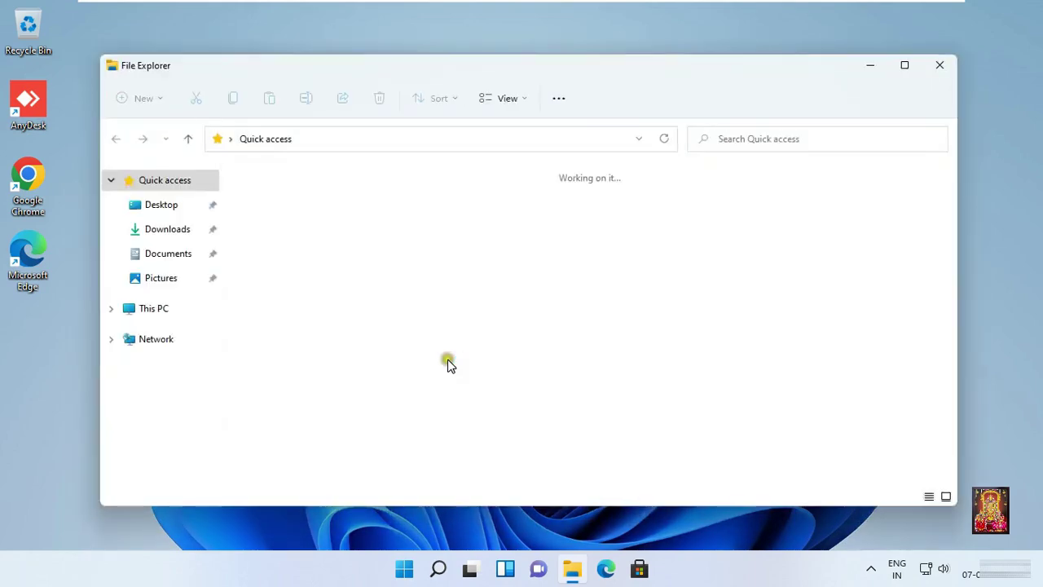
click(154, 308)
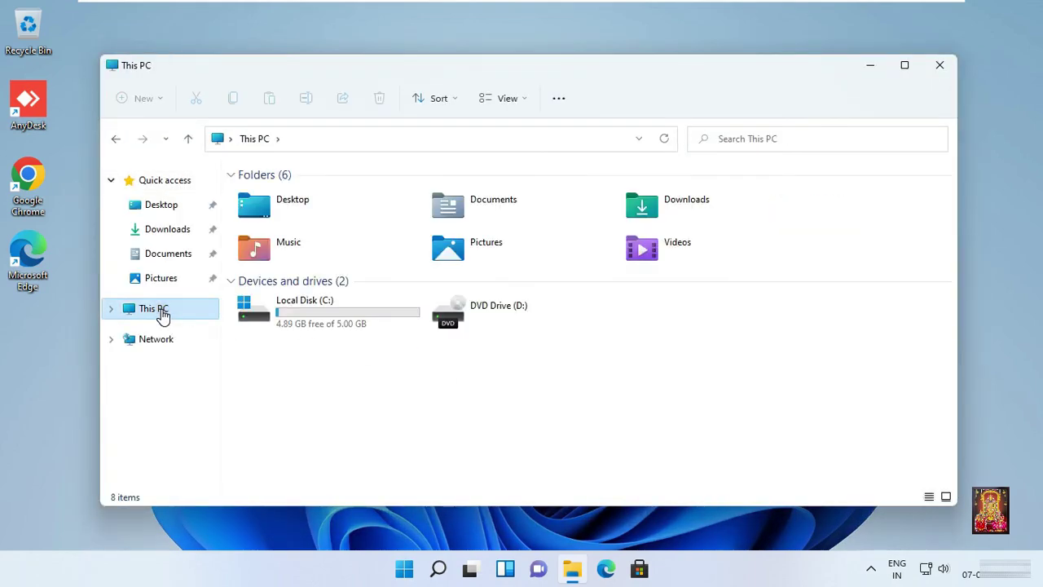
click(350, 326)
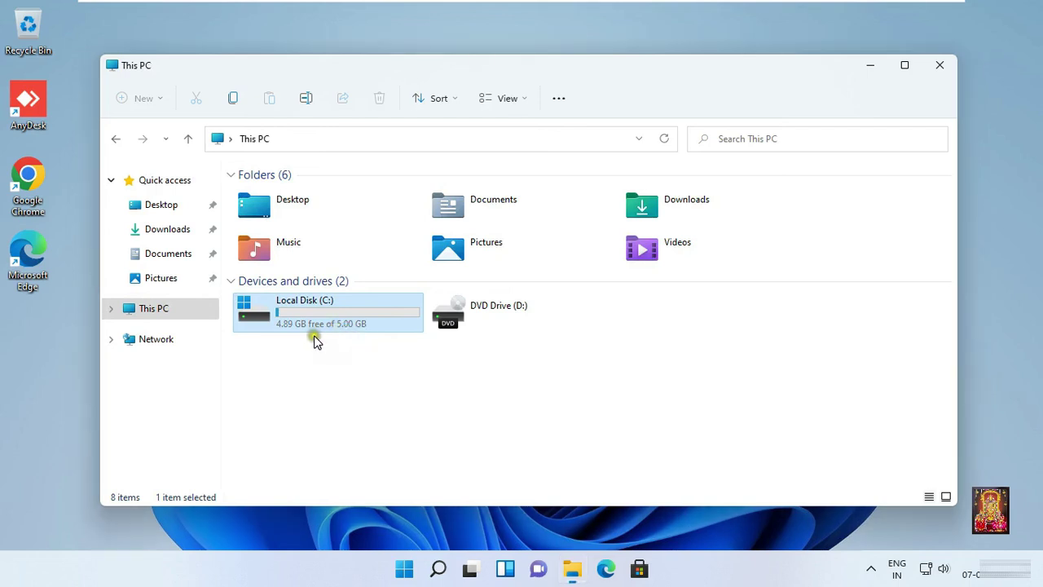
mouse_move(327, 329)
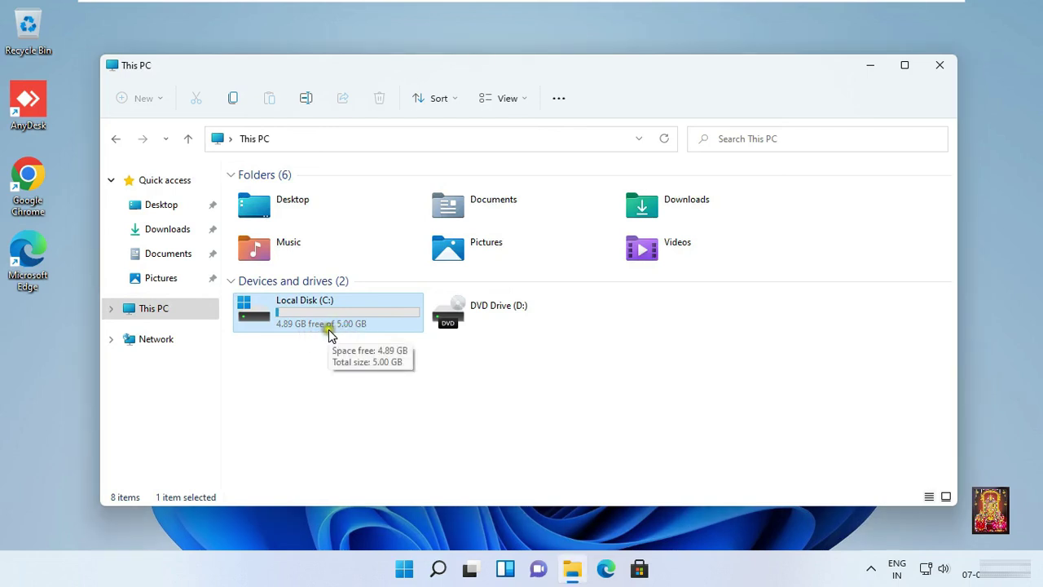